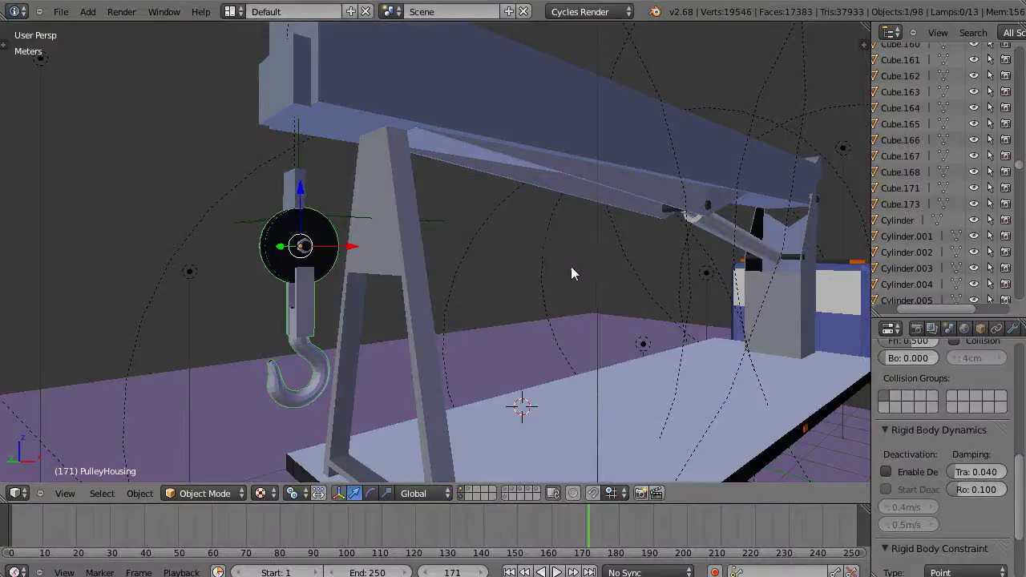
Examine the hanging pulley and hook at the crane's tip, and select the main boom
scroll(561, 271, up, 4)
scroll(544, 270, down, 8)
scroll(543, 273, up, 8)
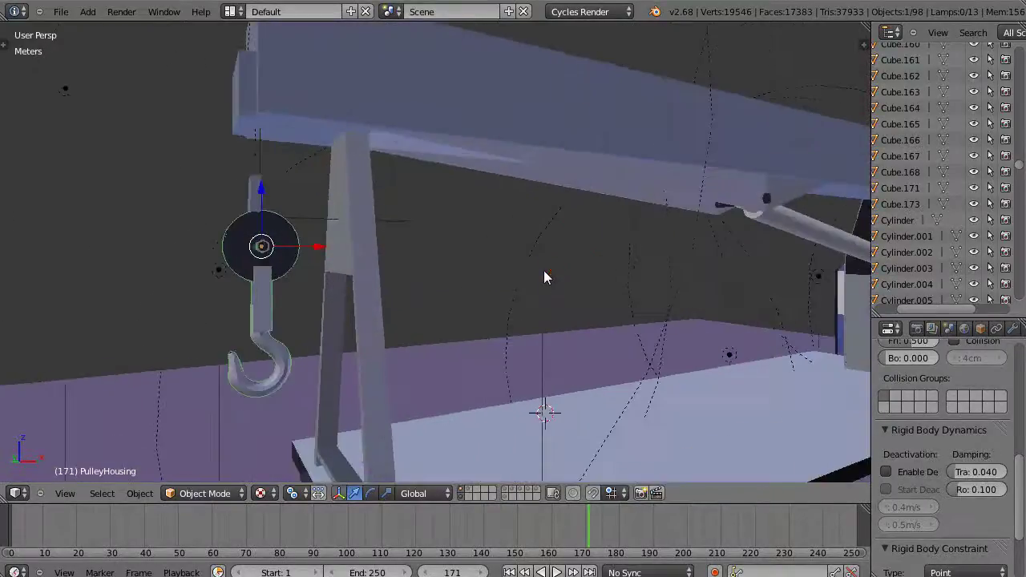
scroll(544, 273, up, 2)
scroll(544, 271, down, 4)
scroll(544, 270, up, 4)
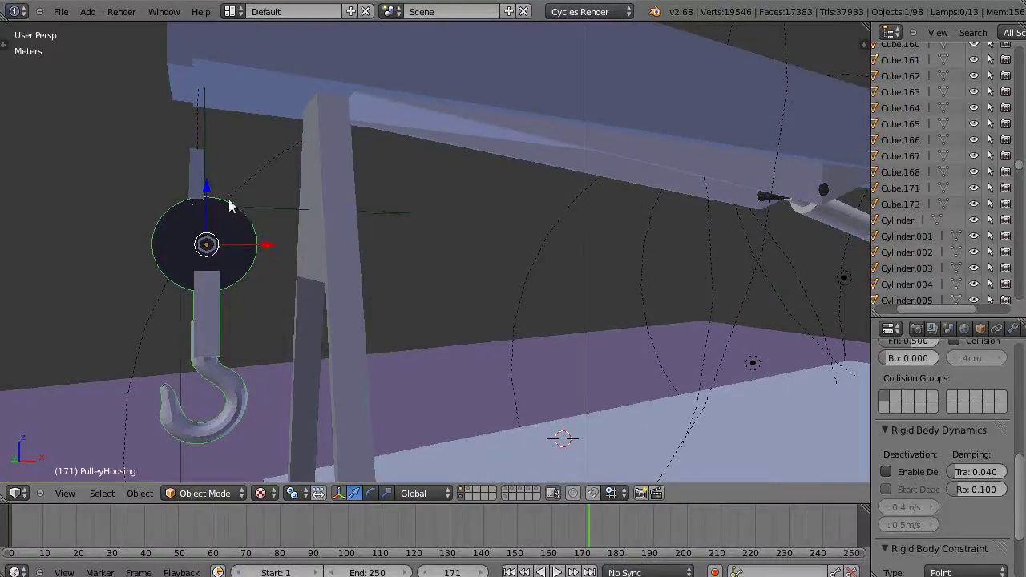
middle_drag(206, 297, 441, 166)
right_click(449, 128)
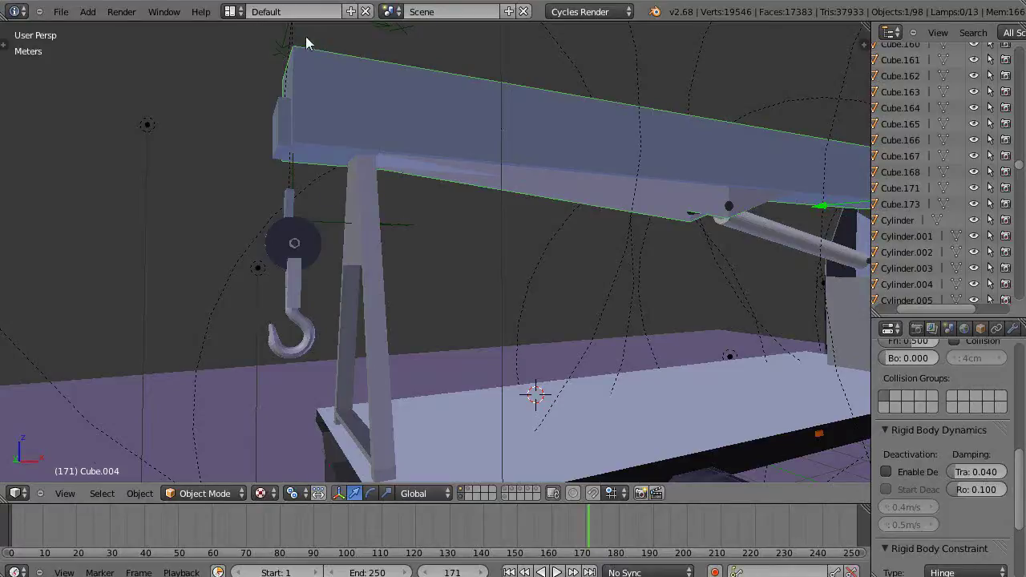
scroll(552, 204, up, 1)
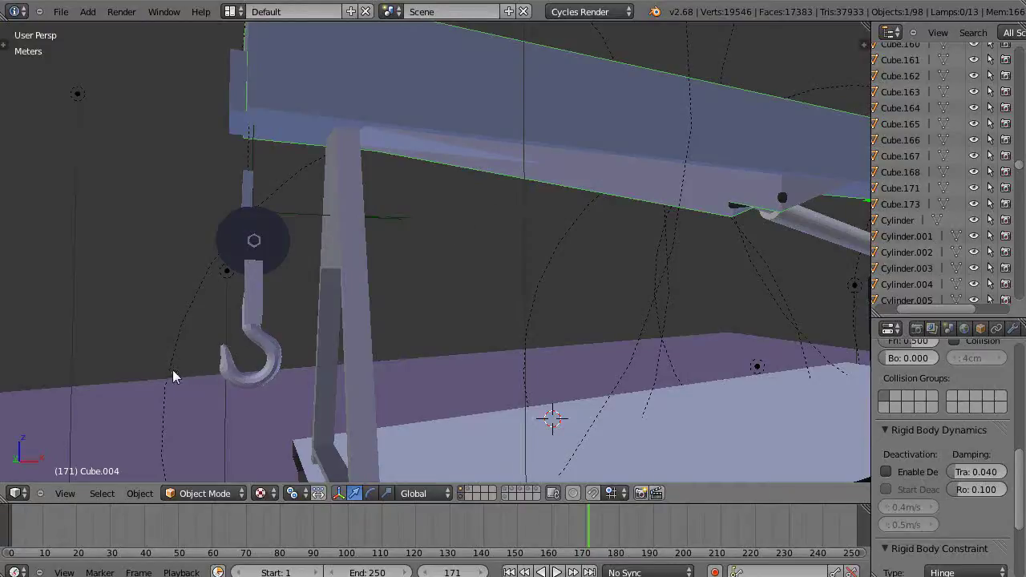
middle_drag(174, 376, 213, 378)
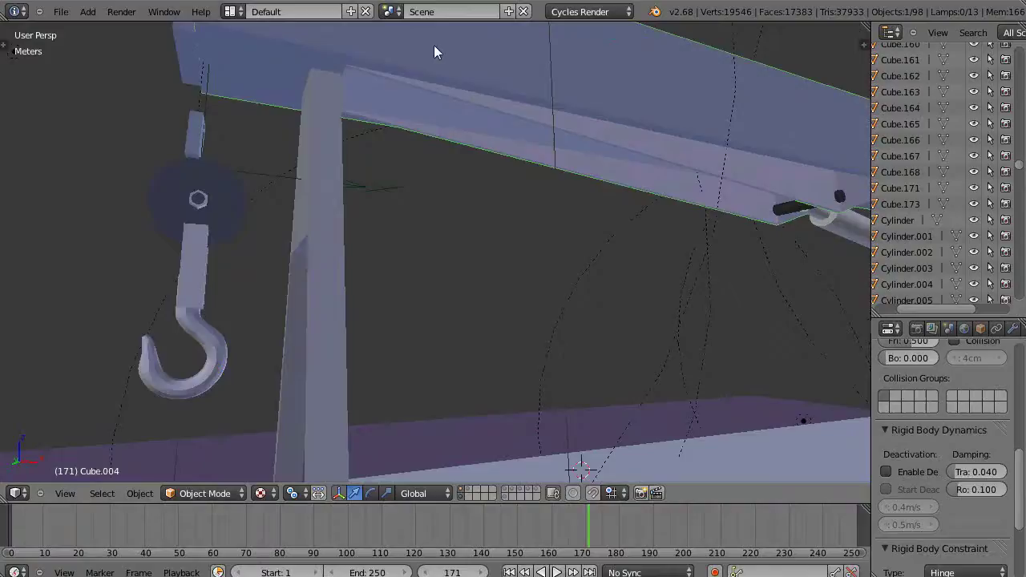
Inspect the hook assembly by selecting the pulley housing, the block above it and the inner section at the boom tip
right_click(184, 197)
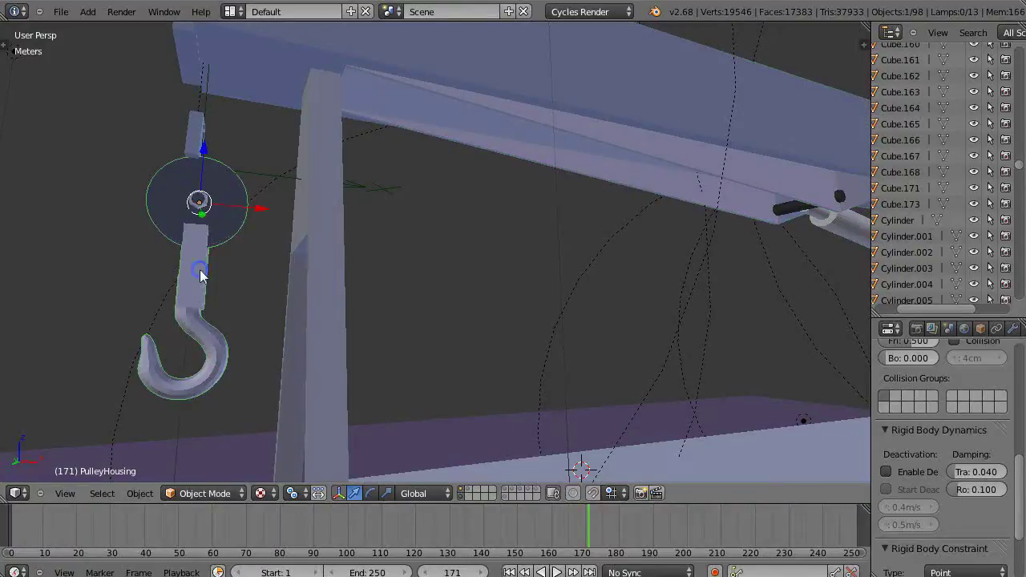
middle_drag(217, 232, 240, 250)
right_click(215, 178)
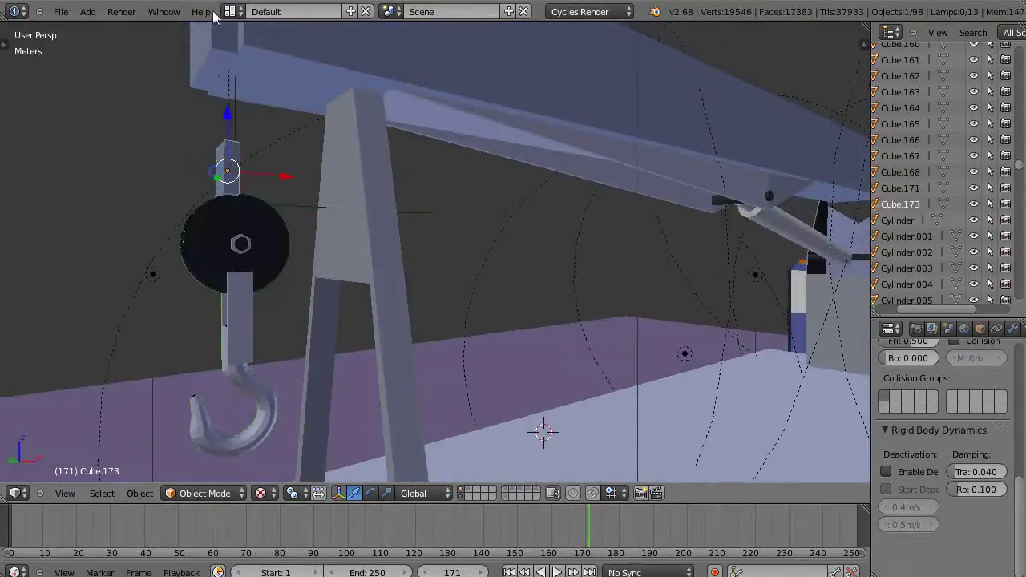
right_click(211, 52)
right_click(228, 172)
right_click(206, 32)
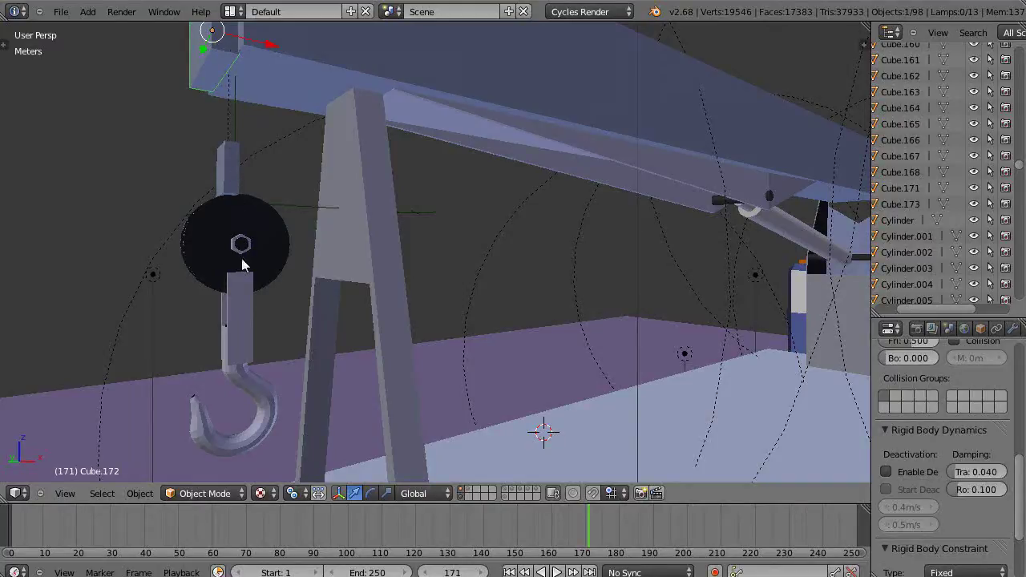
middle_drag(251, 256, 197, 241)
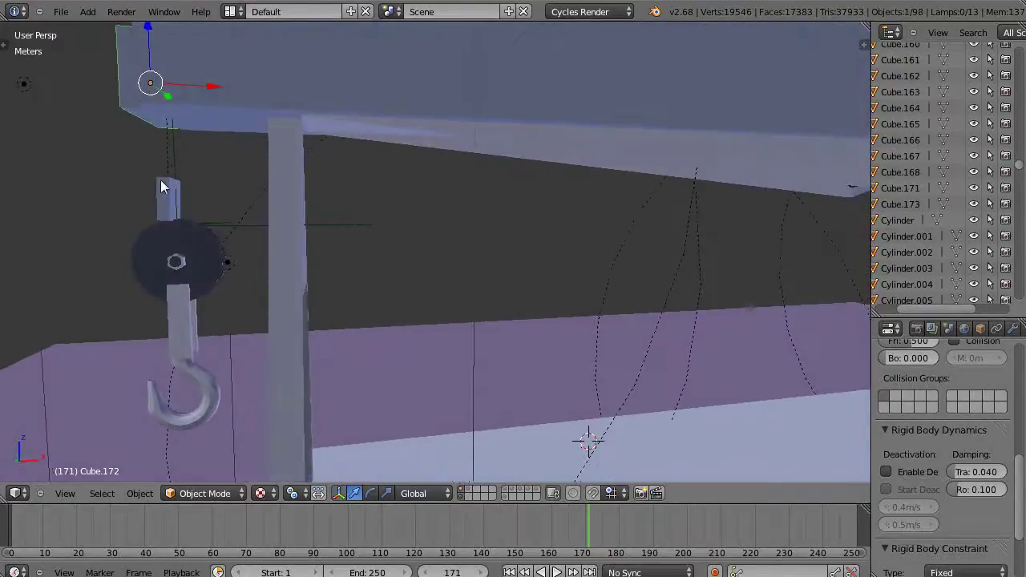
Select the pivot cylinder where the boom joins its support tower behind the cab
scroll(168, 177, down, 1)
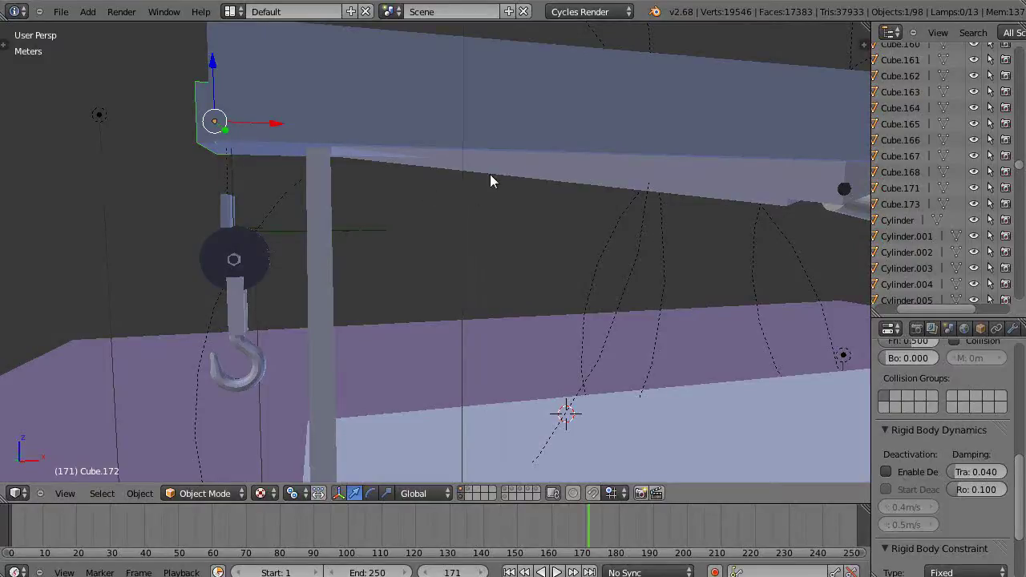
scroll(490, 181, down, 6)
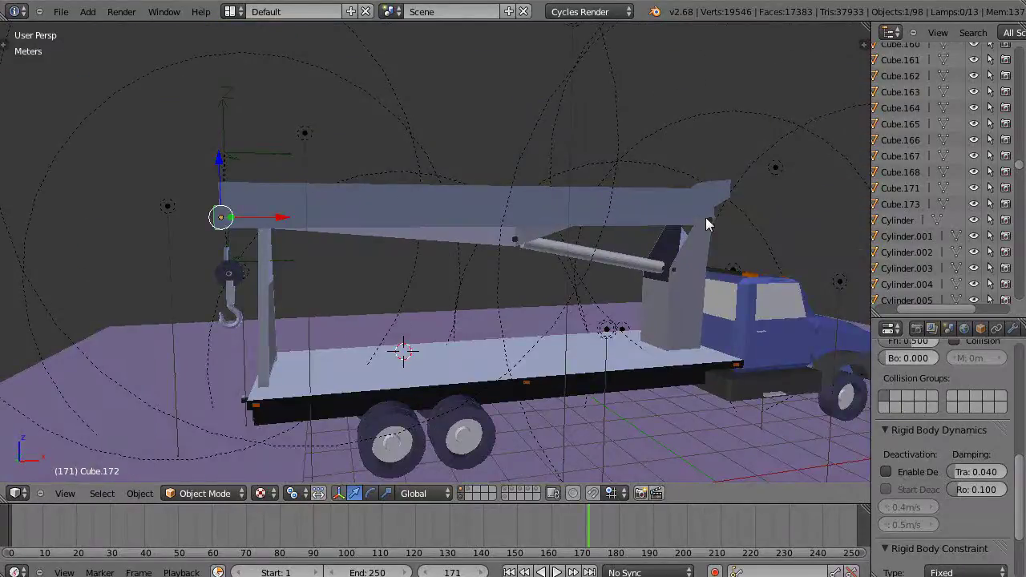
right_click(707, 218)
right_click(712, 224)
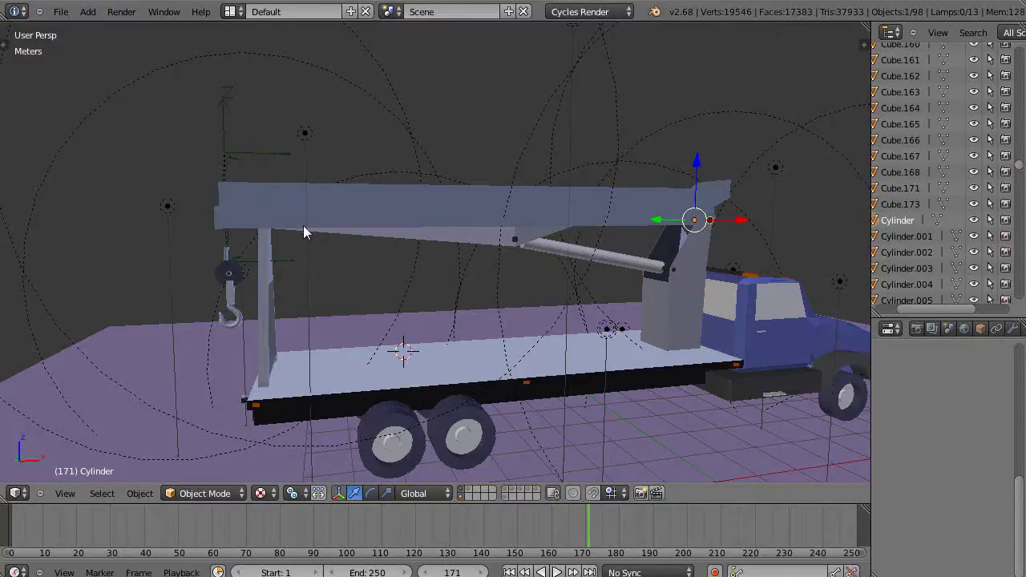
Examine how the boom, its pivot, the lift cylinder and the hanging hook are arranged along the truck bed
scroll(303, 232, up, 3)
scroll(440, 236, down, 1)
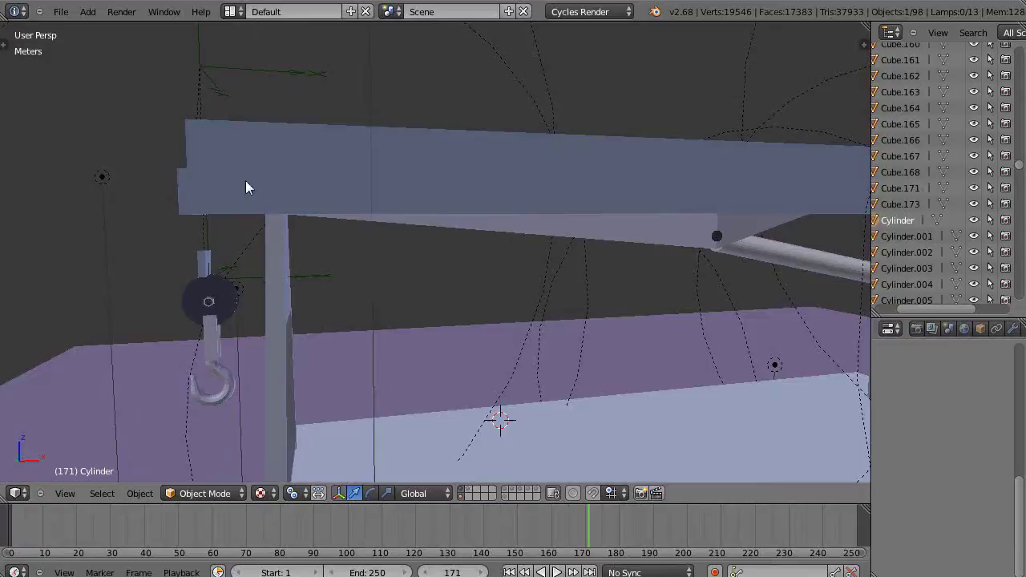
scroll(246, 186, down, 2)
scroll(455, 193, down, 3)
scroll(454, 200, up, 3)
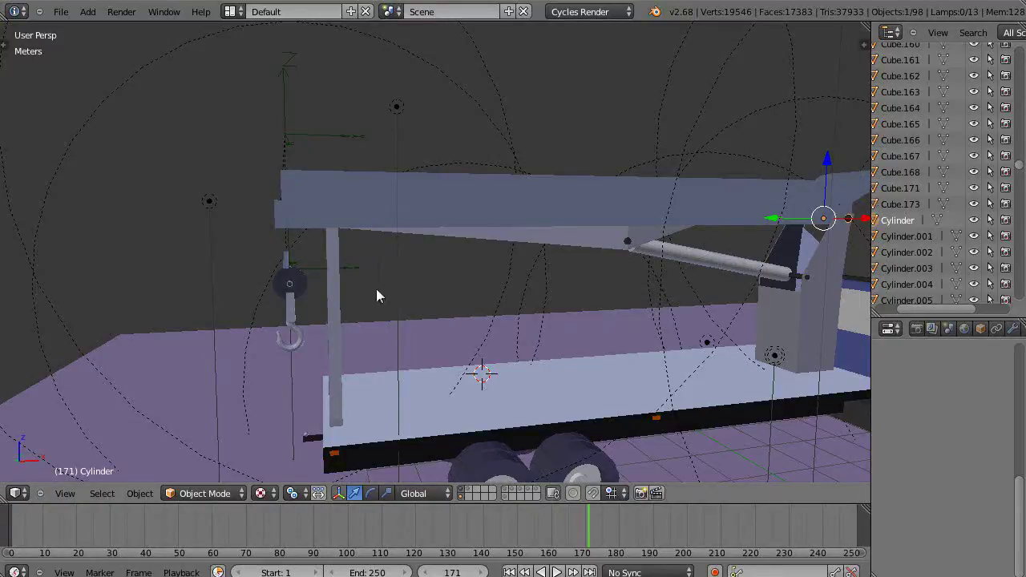
scroll(286, 282, up, 4)
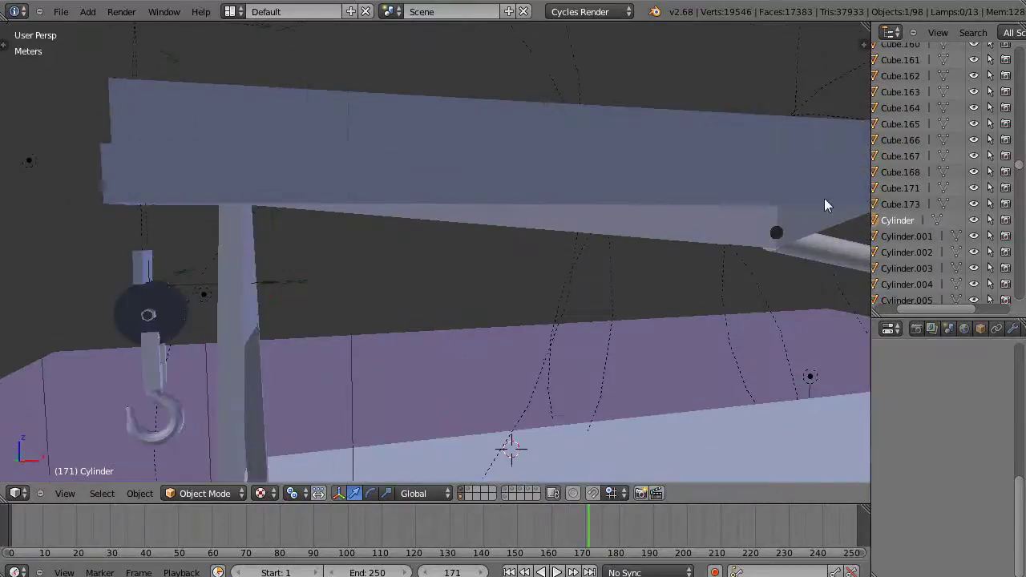
scroll(823, 199, down, 5)
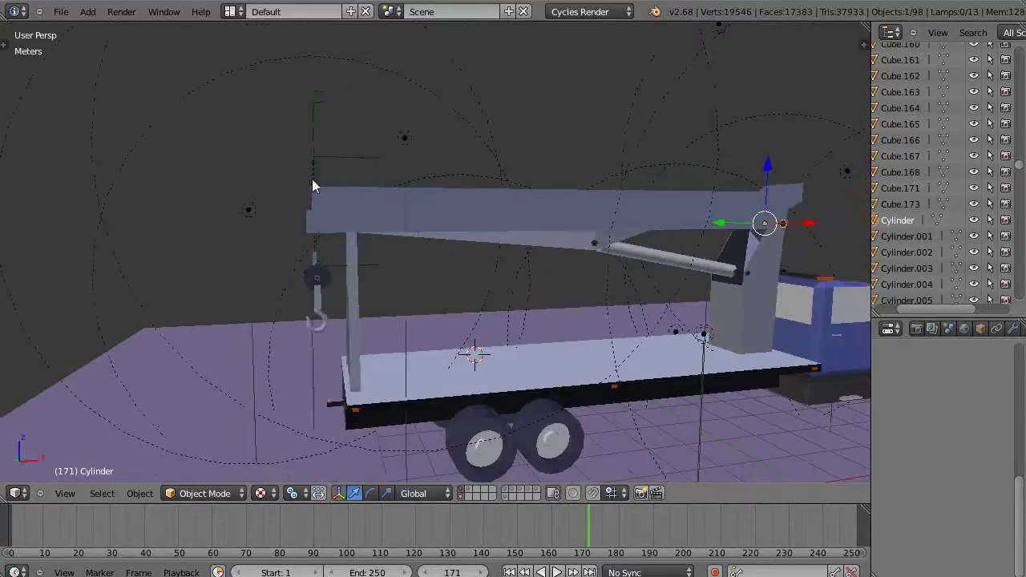
scroll(363, 219, up, 3)
scroll(365, 218, up, 2)
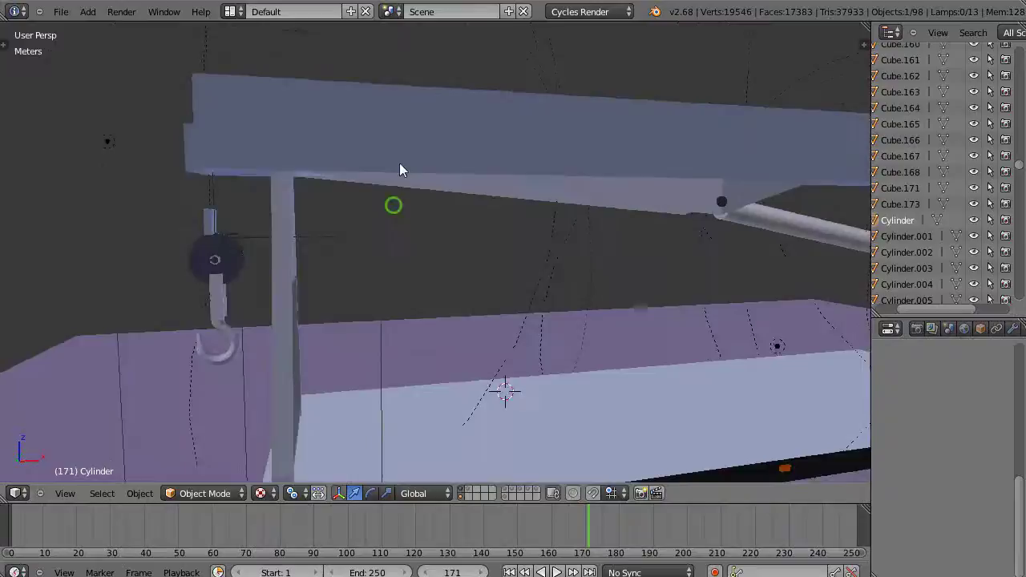
middle_drag(399, 163, 402, 206)
scroll(403, 225, up, 3)
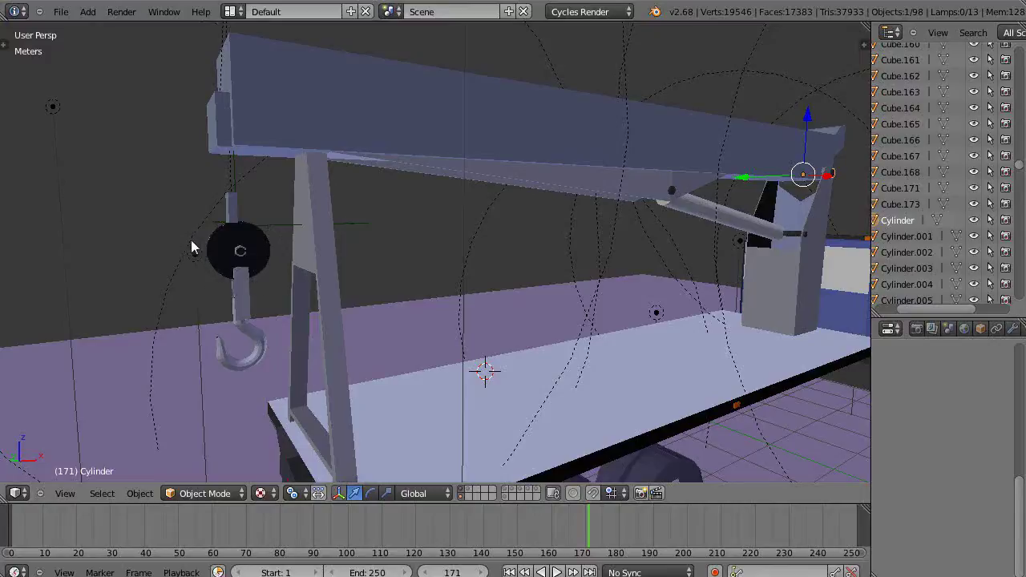
Play the rigid body simulation, inspect the boom and the pulley housing while it runs, and stop playback
key(alt+a)
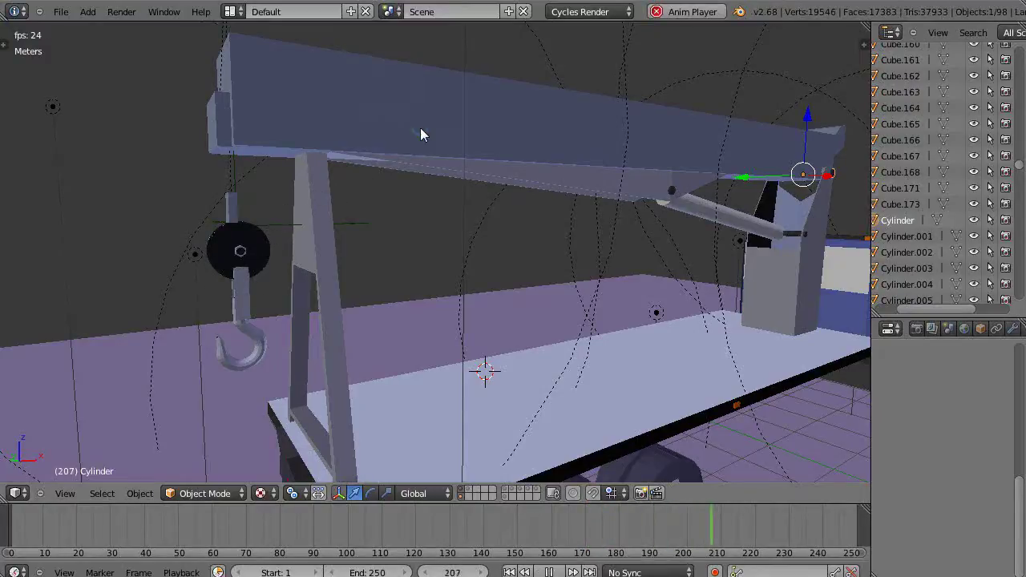
right_click(414, 155)
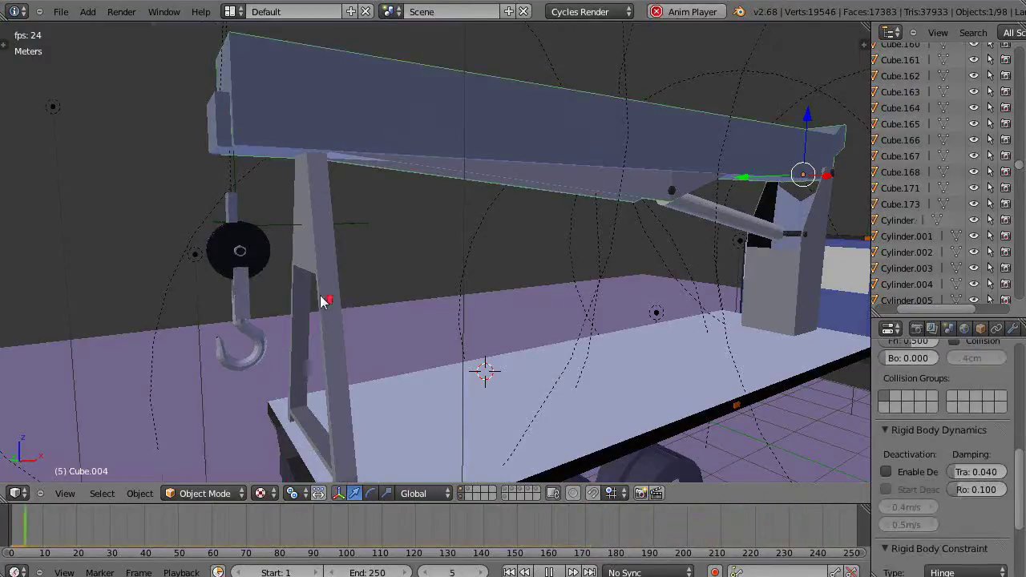
scroll(330, 306, up, 3)
middle_drag(370, 286, 499, 277)
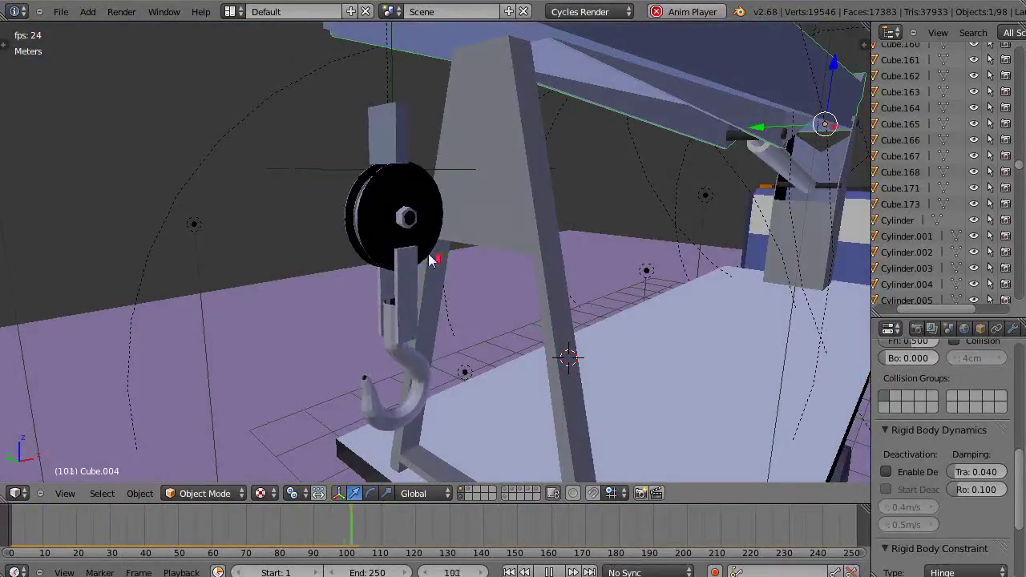
scroll(428, 253, up, 2)
right_click(348, 165)
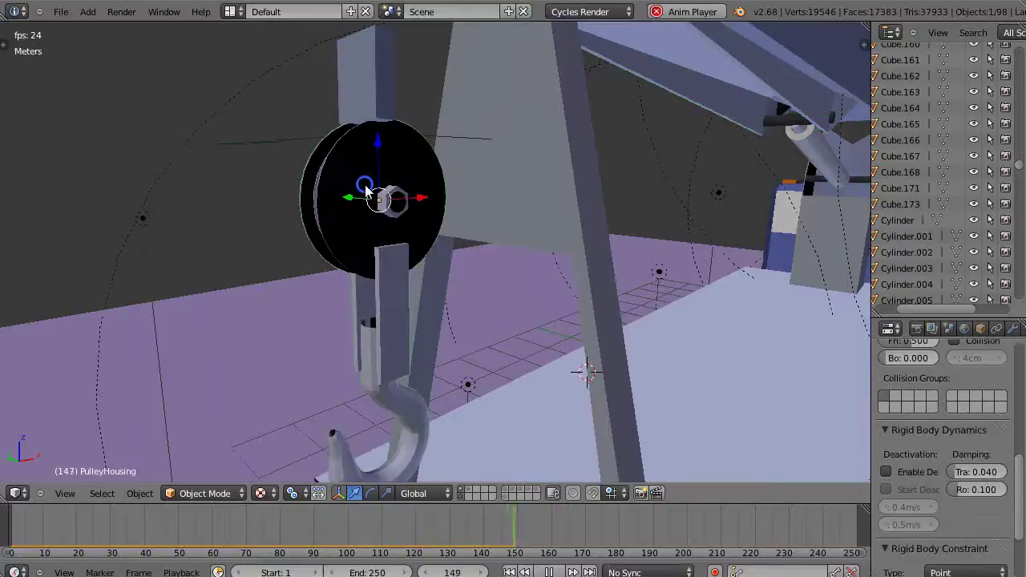
middle_drag(453, 270, 428, 277)
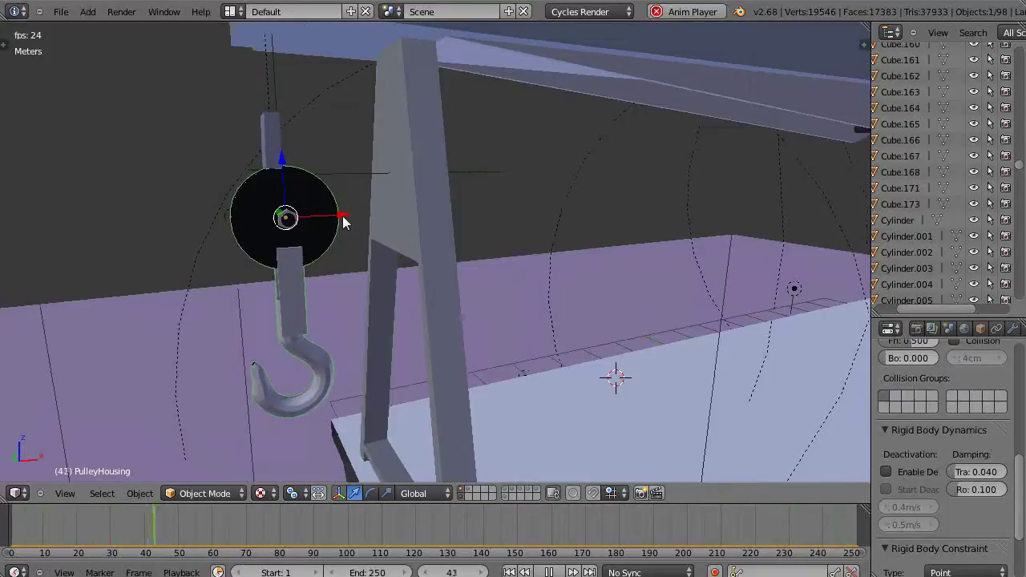
key(Escape)
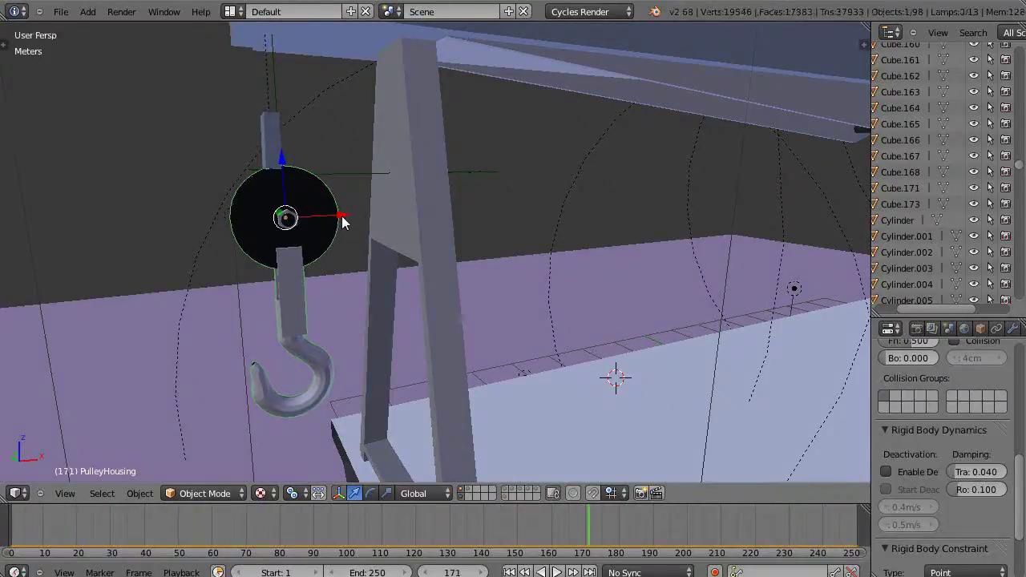
Pull the pulley housing away from the support frame along the X axis and replay the simulation from the timeline's start
drag(342, 222, 307, 224)
key(alt+a)
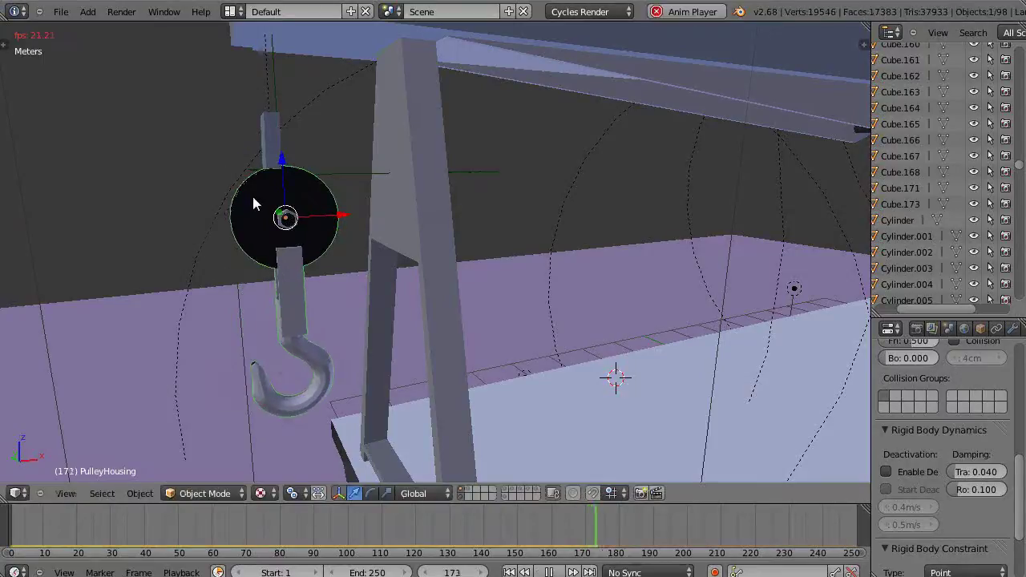
click(13, 530)
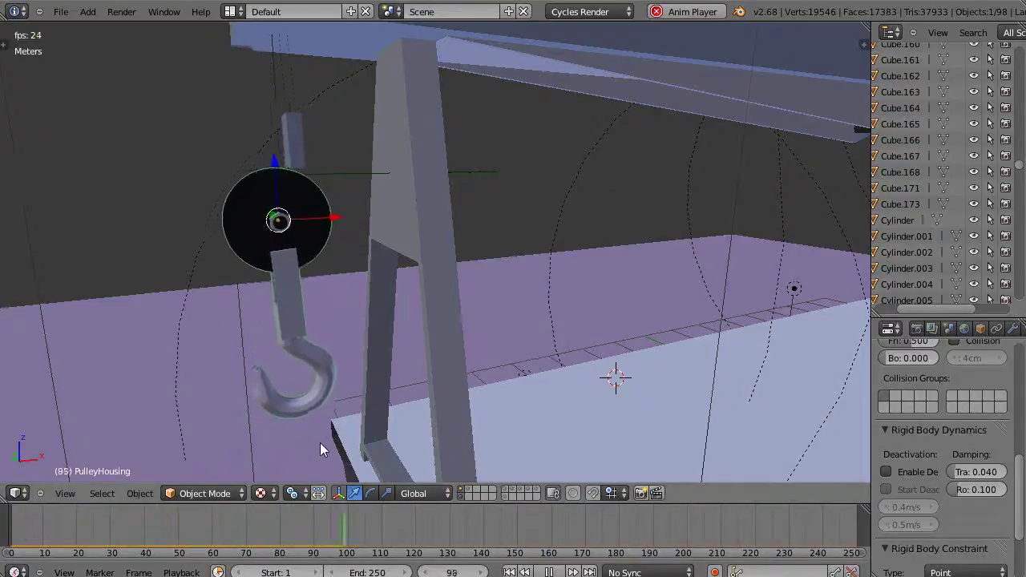
middle_drag(323, 403, 288, 397)
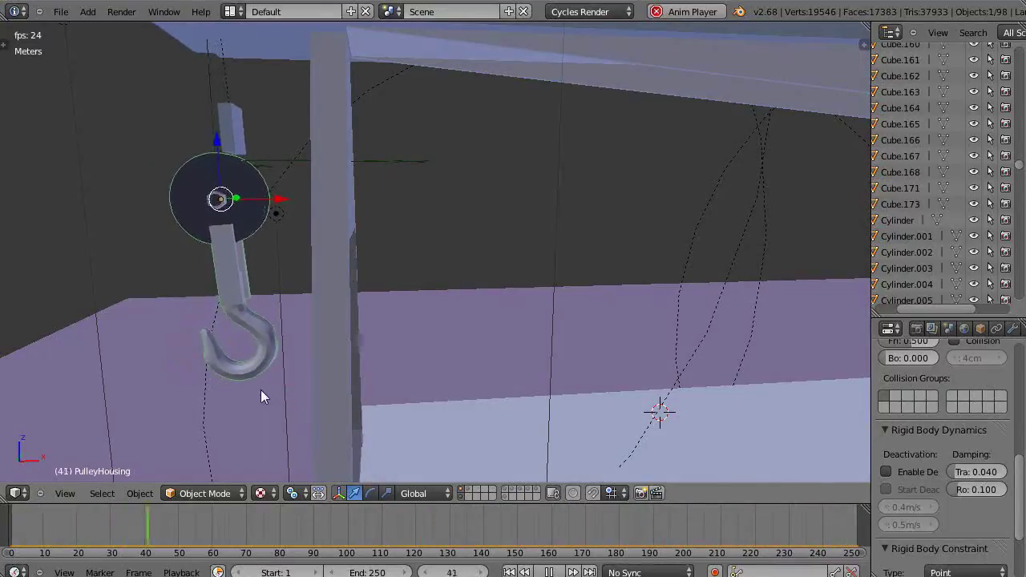
scroll(277, 336, down, 5)
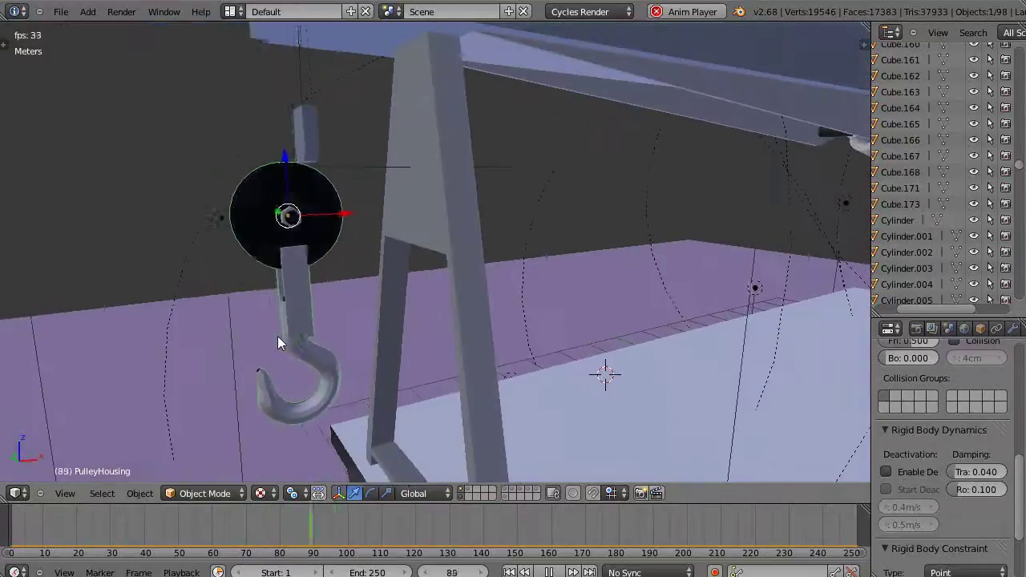
scroll(277, 332, up, 4)
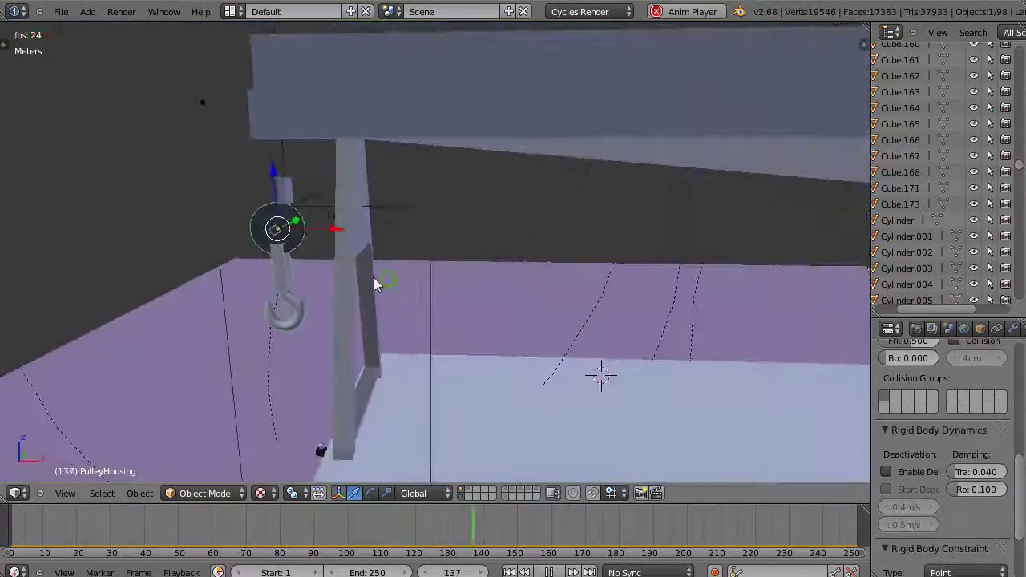
Raise the main boom by rotating it about 8.39° around the global Y axis while the simulation plays
shift+middle_drag(374, 277, 200, 315)
scroll(409, 188, down, 5)
middle_drag(405, 198, 377, 251)
scroll(385, 237, up, 4)
right_click(393, 224)
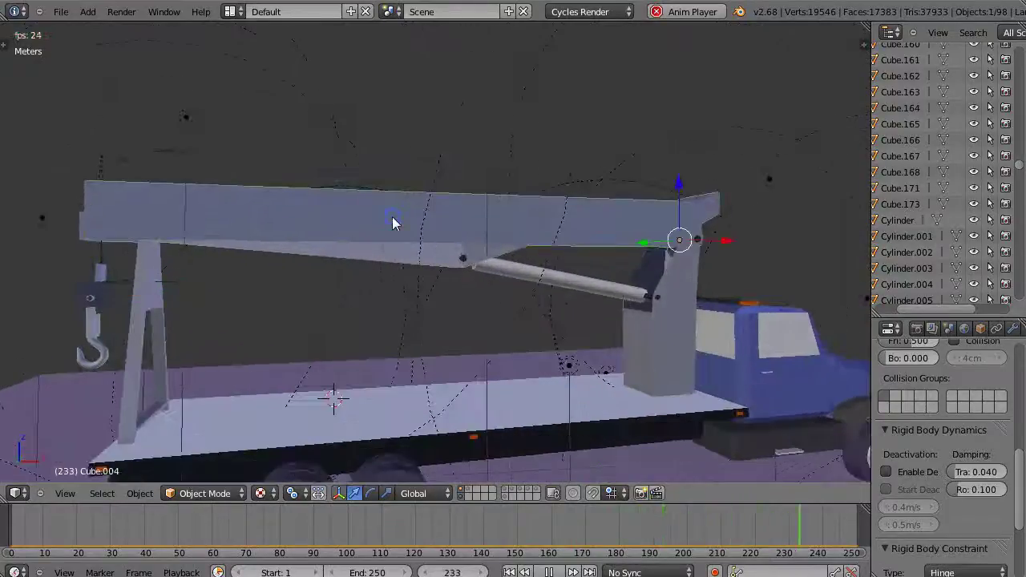
key(r)
key(y)
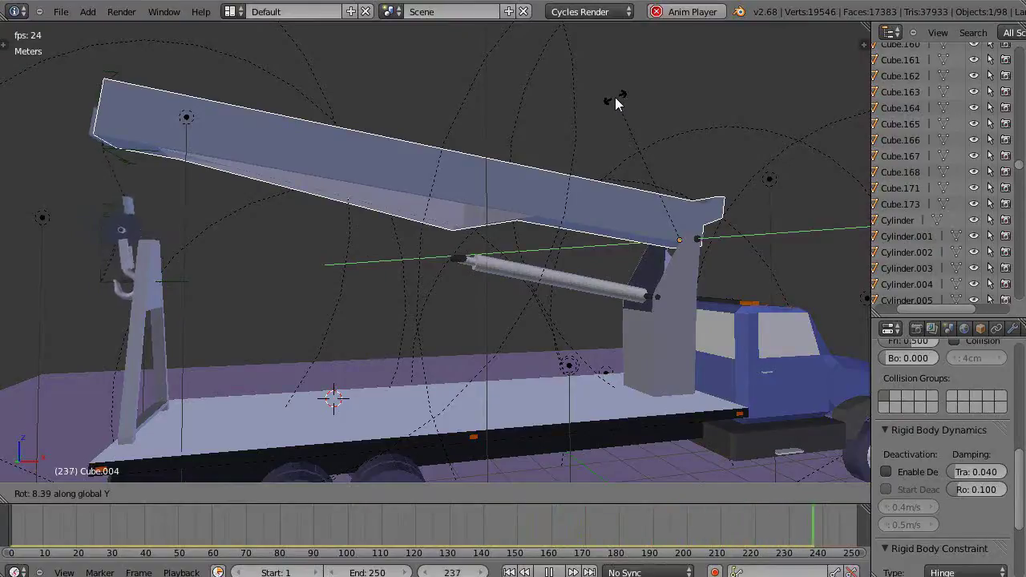
click(614, 97)
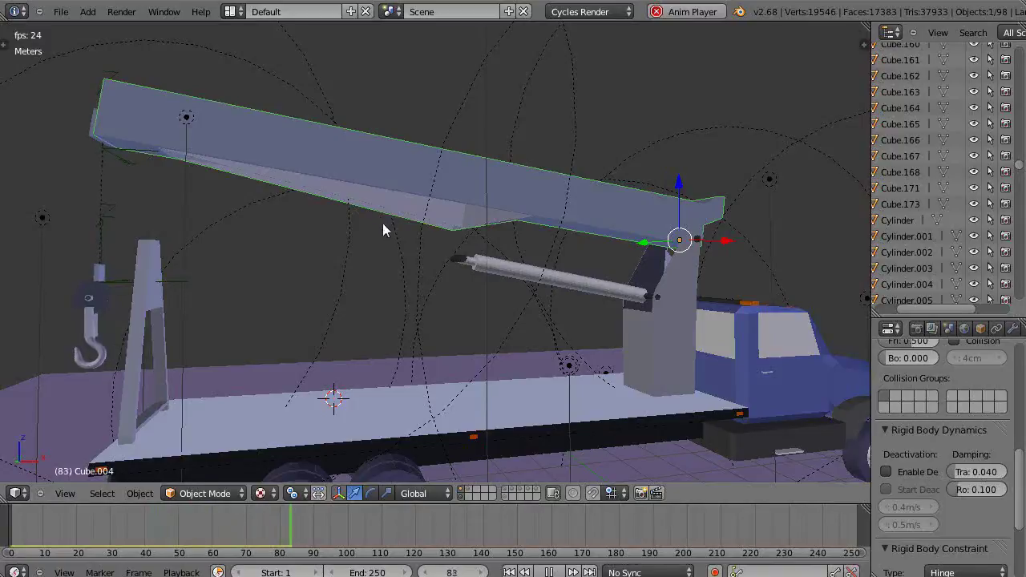
middle_drag(382, 222, 422, 221)
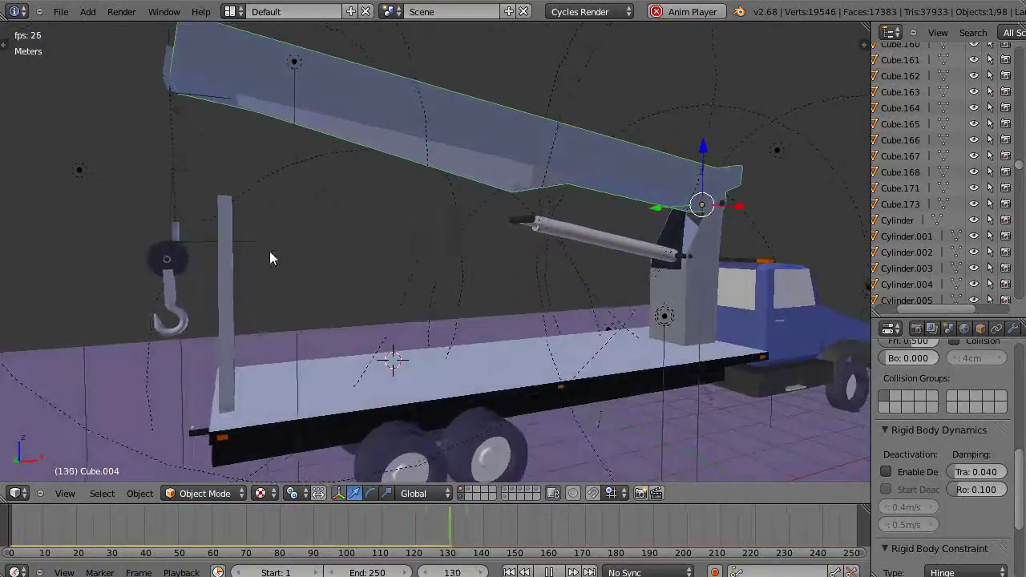
scroll(411, 215, down, 5)
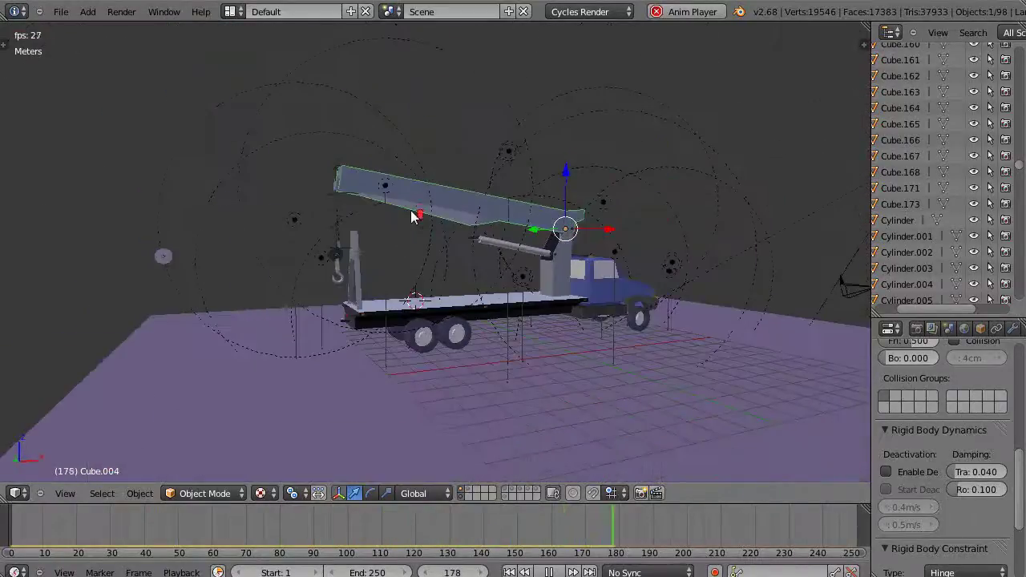
scroll(411, 215, up, 5)
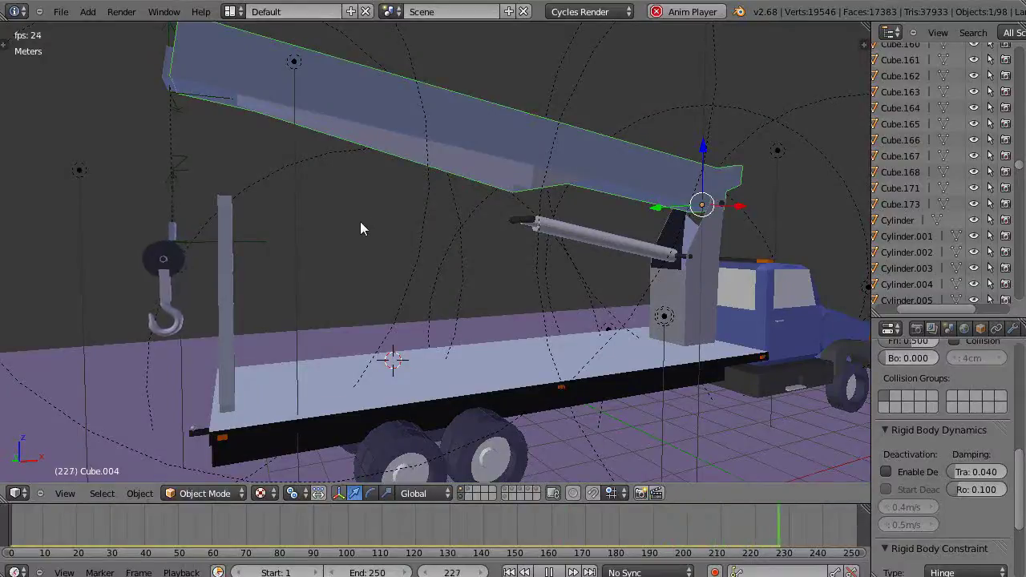
Switch the render engine to Blender Render and inspect the boom and hanging hook from the truck's rear and side during playback
scroll(191, 225, down, 3)
scroll(228, 256, up, 6)
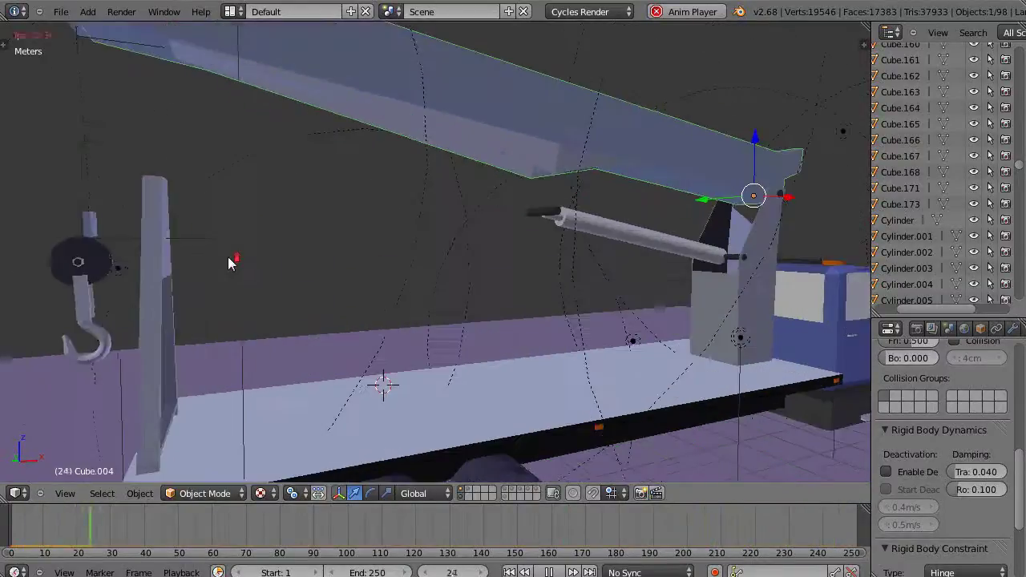
middle_drag(227, 257, 256, 281)
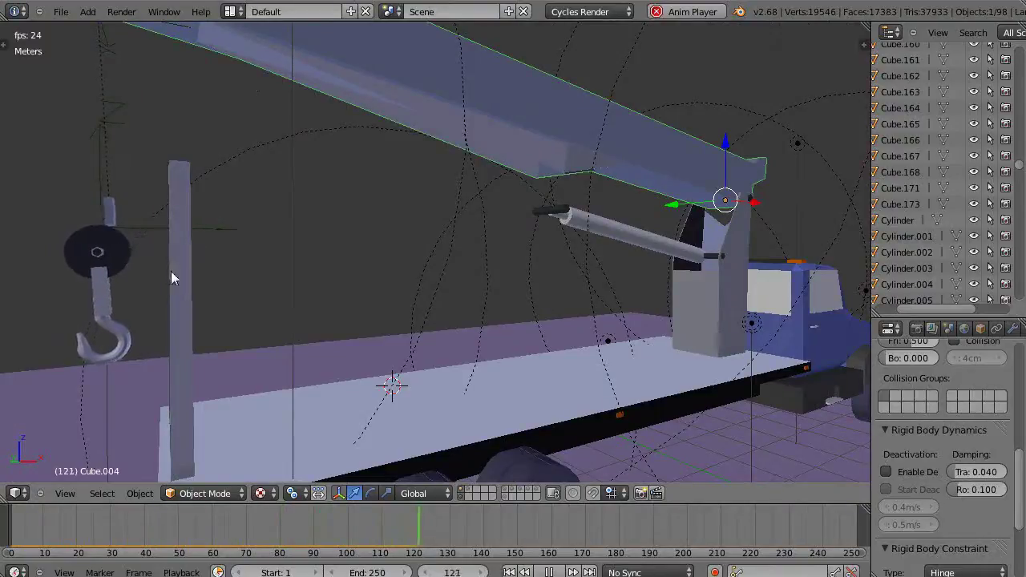
scroll(601, 165, down, 2)
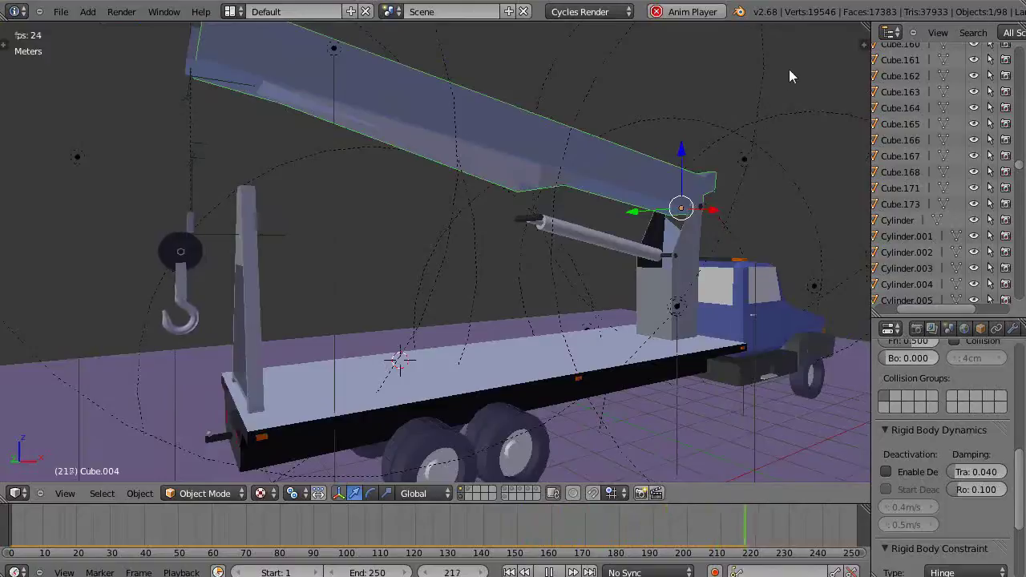
click(593, 11)
click(581, 28)
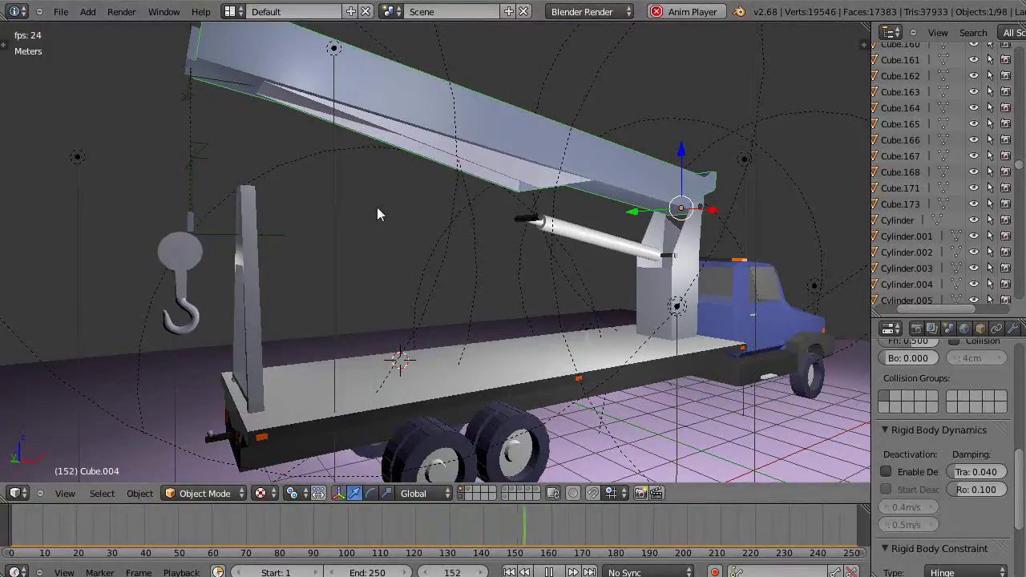
middle_drag(377, 207, 369, 201)
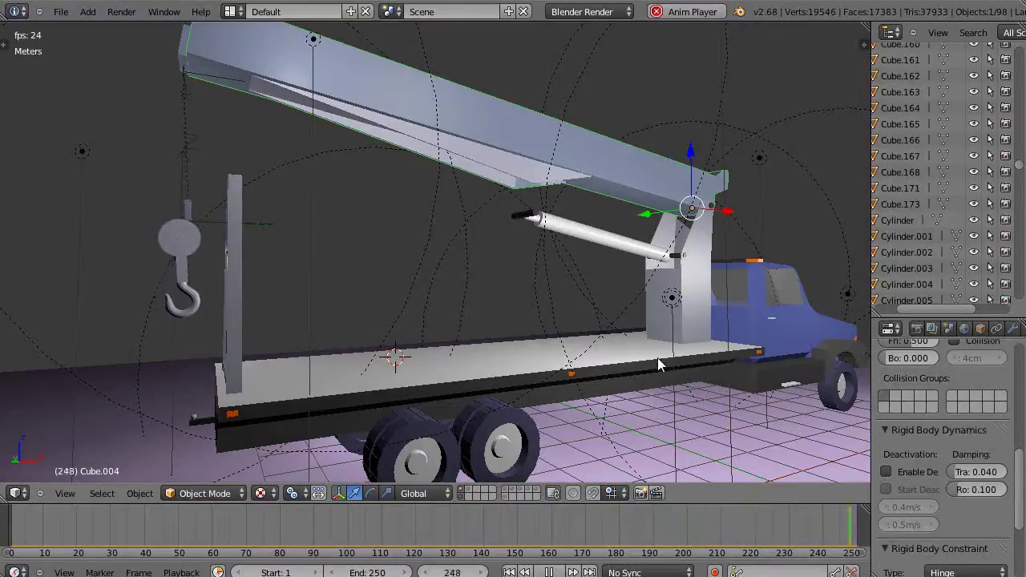
middle_drag(593, 341, 377, 329)
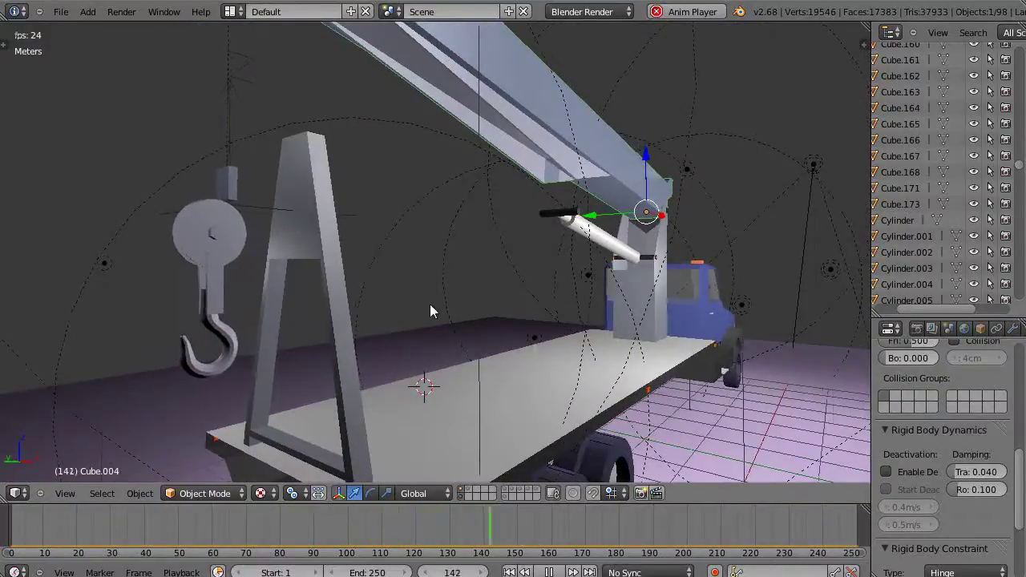
middle_drag(655, 335, 627, 331)
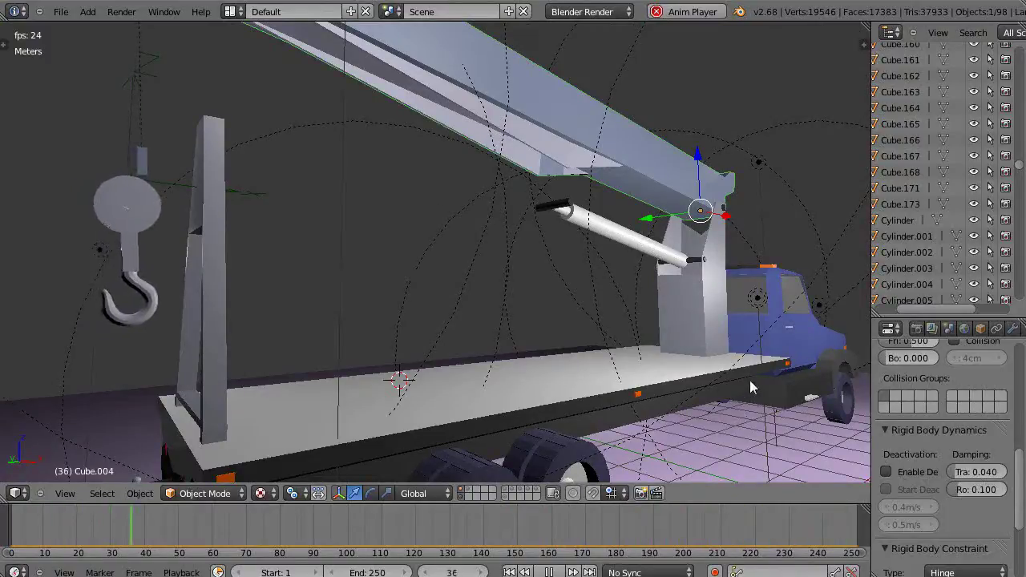
middle_drag(753, 362, 771, 388)
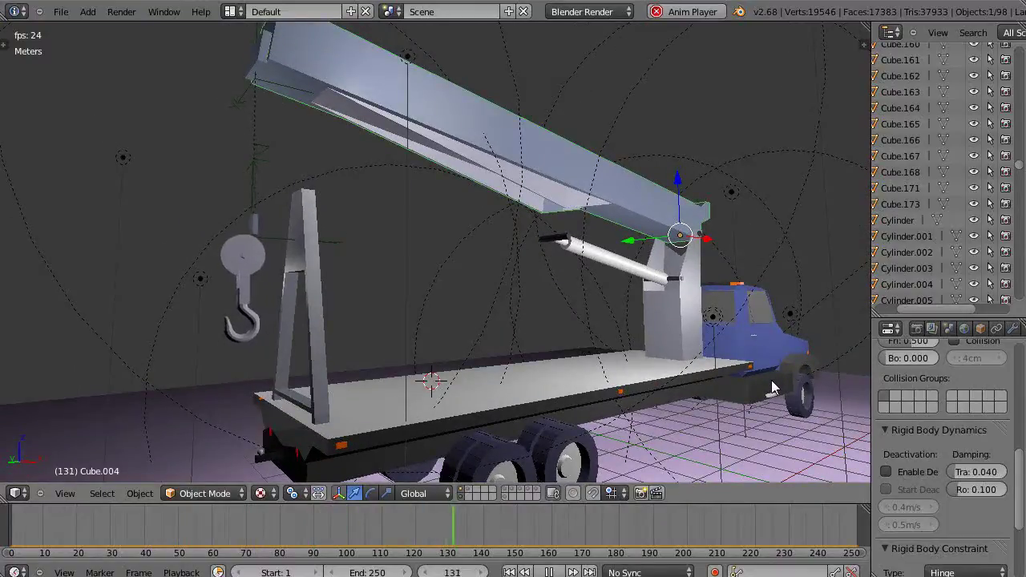